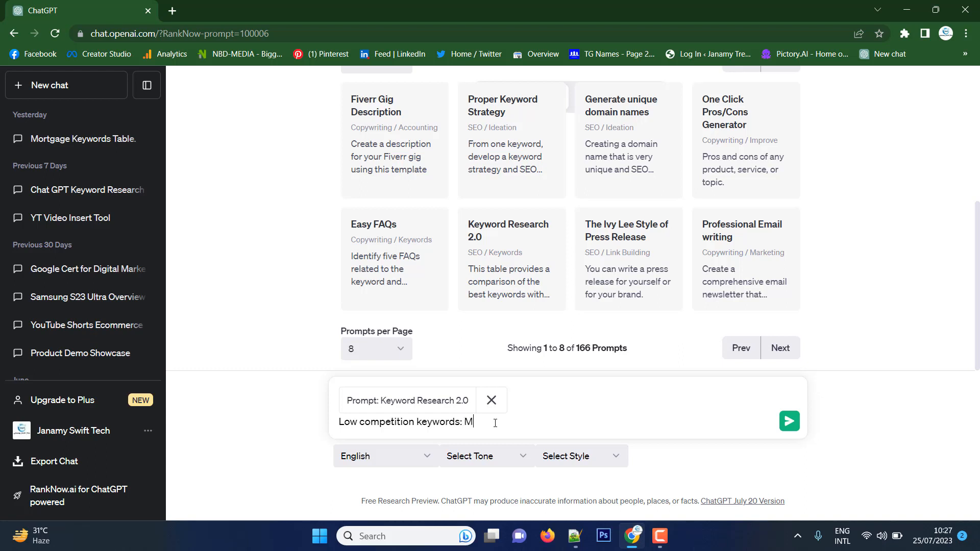
- Submit the "Low competition keywords: Mortgage" request with the Keyword Research 2.0 prompt
left_click(785, 426)
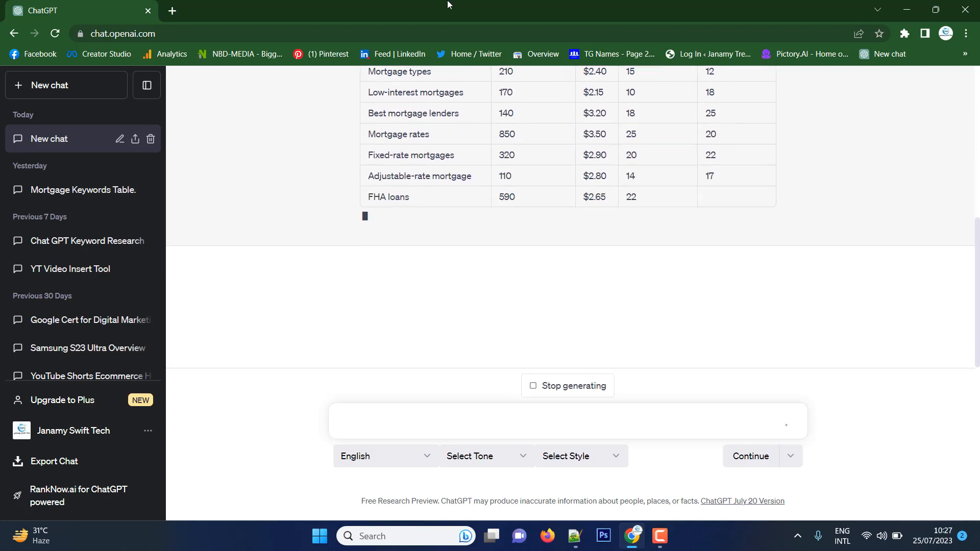
- Examine the SEO Difficulty column and the first keyword rows of the mortgage table while it is being generated
scroll(577, 210, "up", 3)
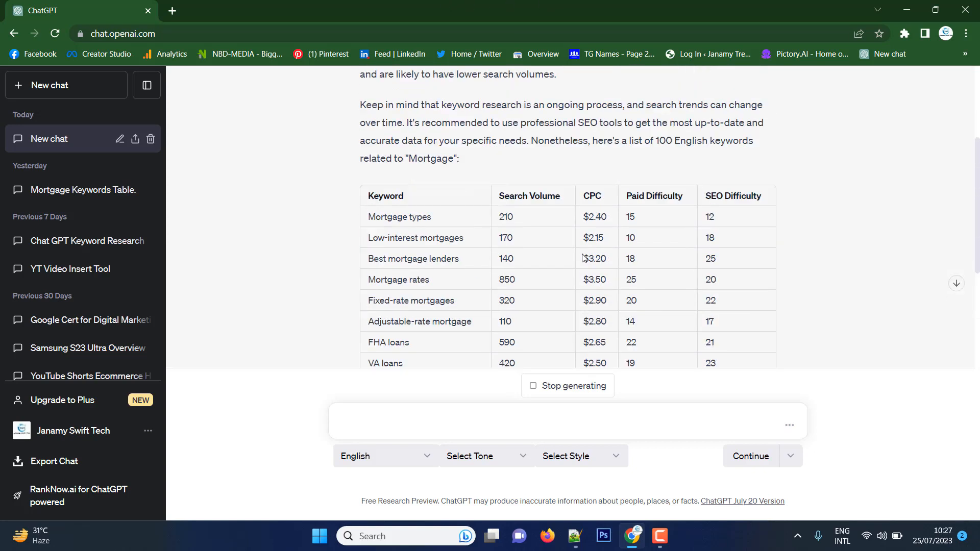
left_click_drag(700, 218, 755, 203)
scroll(660, 232, "down", 3)
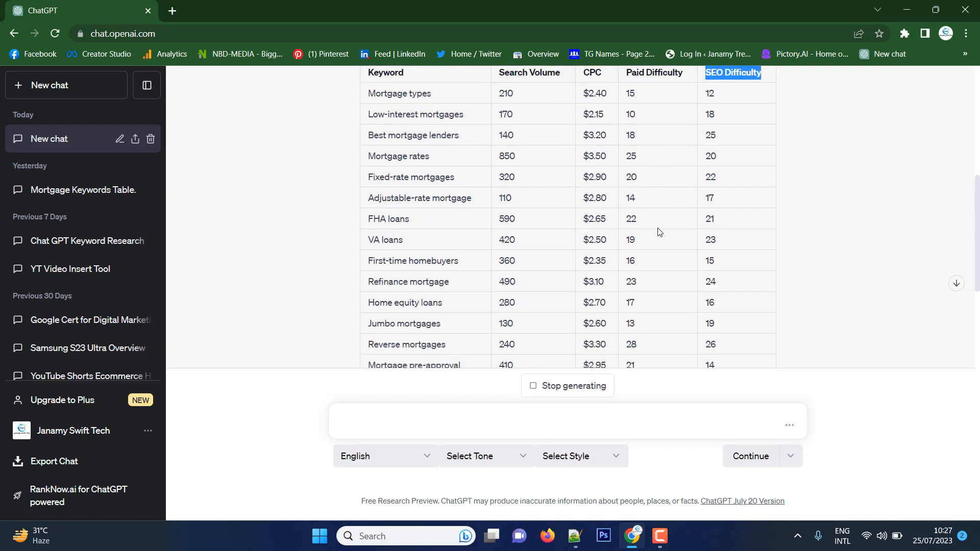
left_click_drag(375, 198, 742, 201)
left_click(779, 220)
scroll(779, 219, "down", 3)
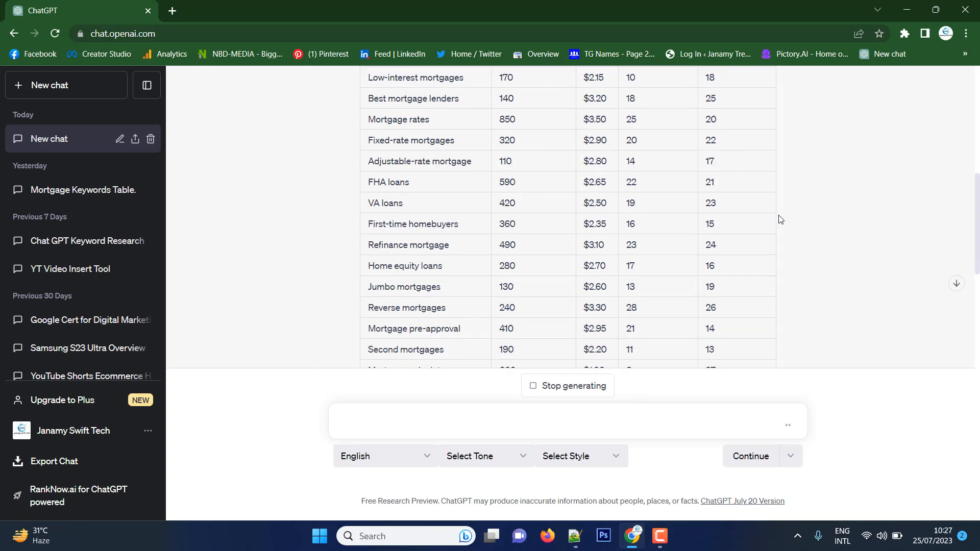
scroll(569, 204, "down", 1)
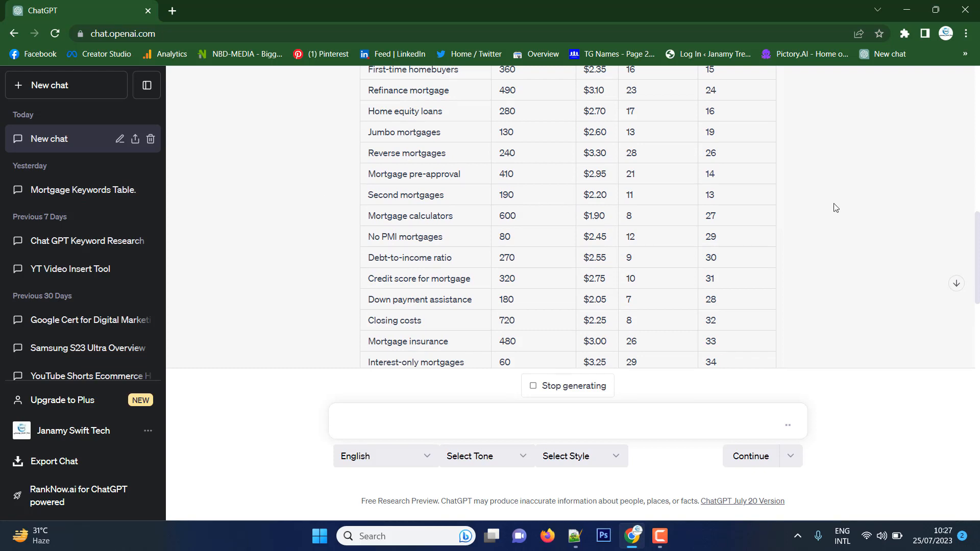
scroll(573, 265, "down", 3)
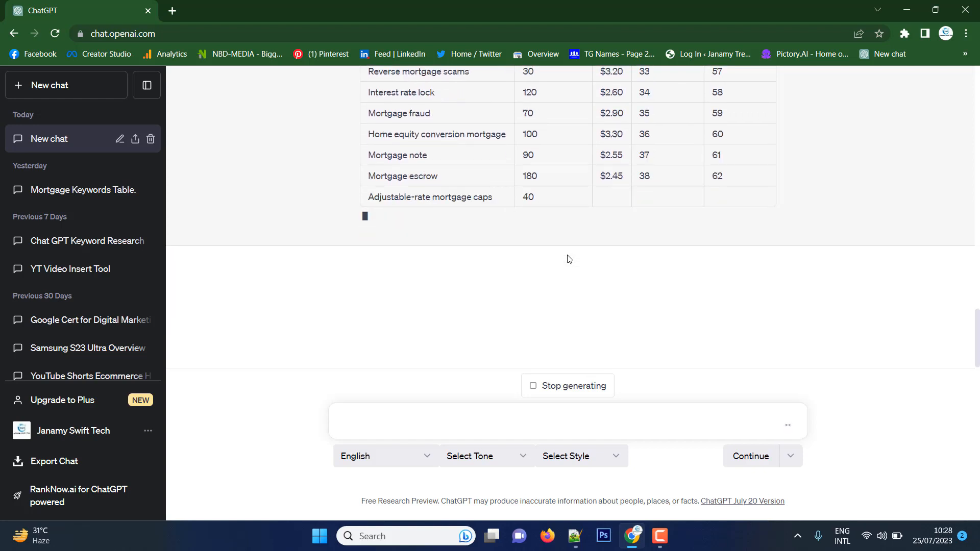
- Review the mortgage keyword table from its header row down to the last generated keyword
scroll(569, 258, "up", 7)
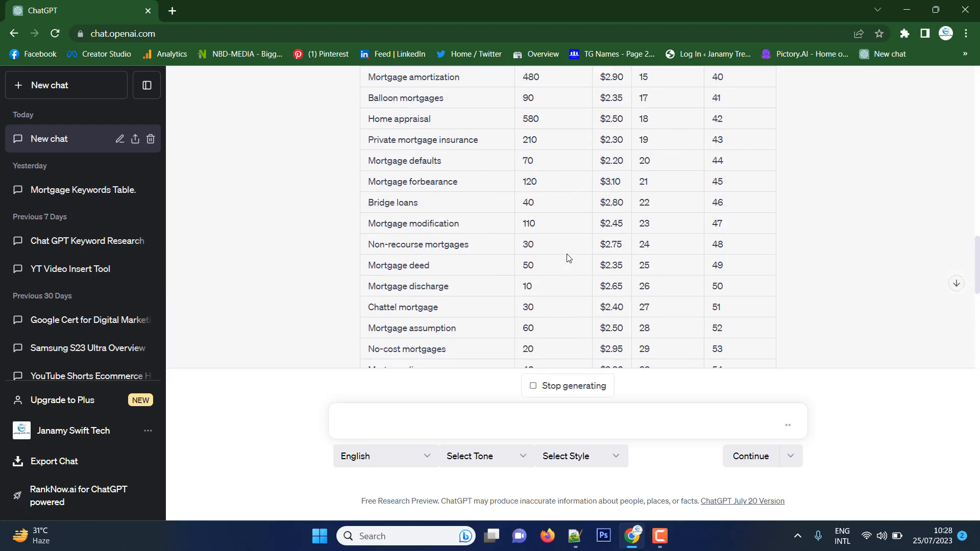
scroll(569, 258, "up", 8)
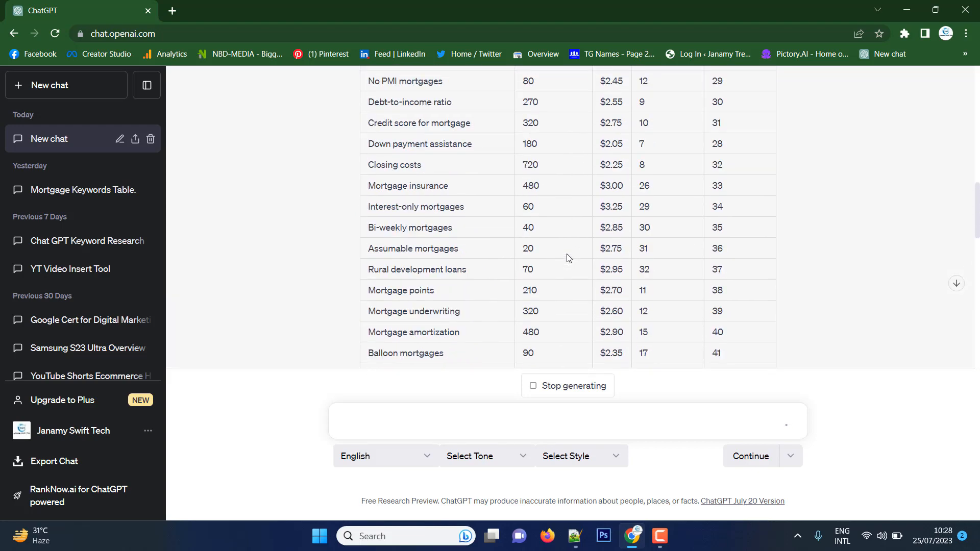
scroll(569, 259, "up", 7)
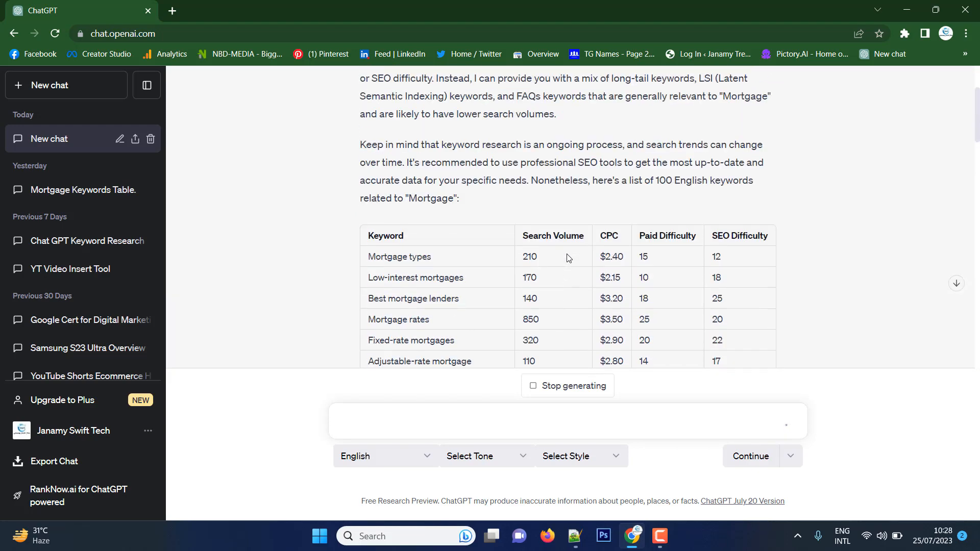
scroll(569, 259, "down", 3)
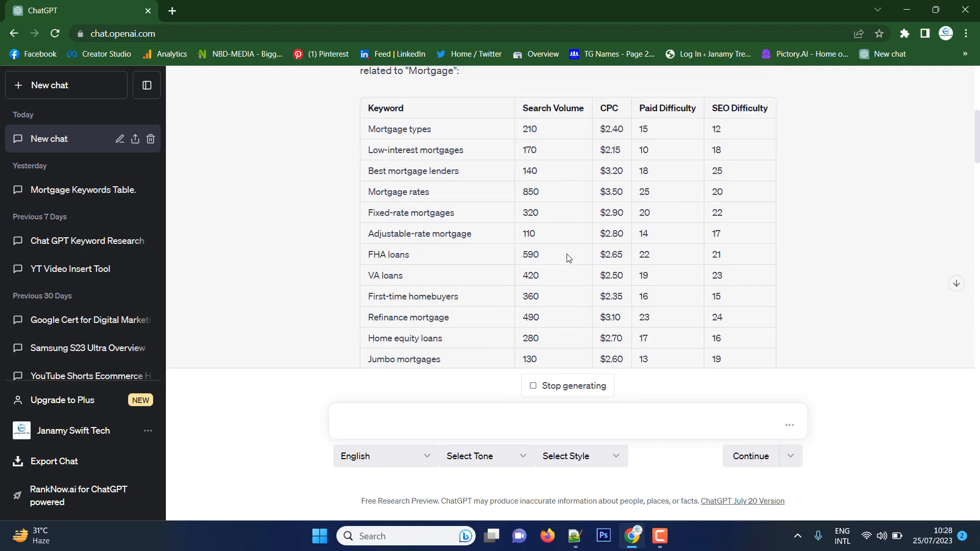
scroll(569, 259, "down", 3)
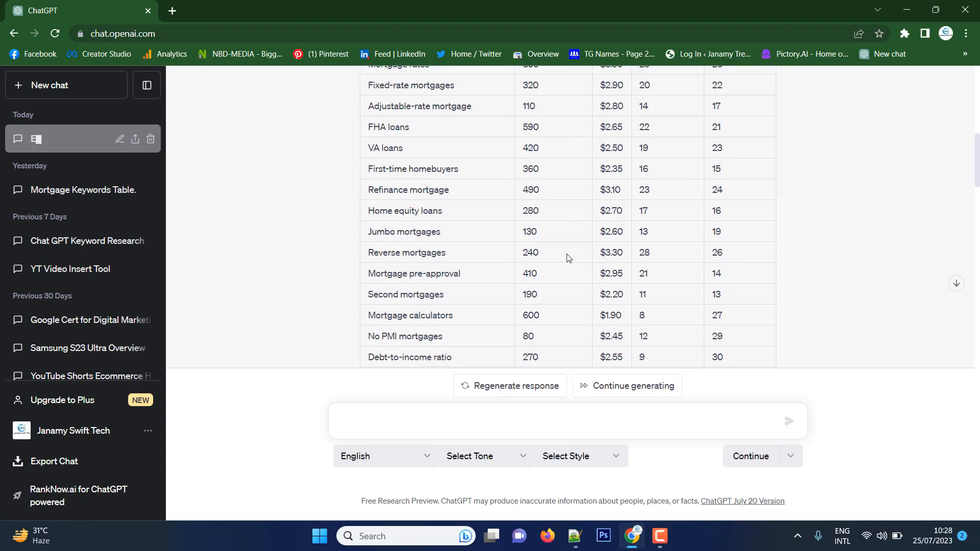
scroll(569, 258, "down", 9)
scroll(568, 257, "down", 10)
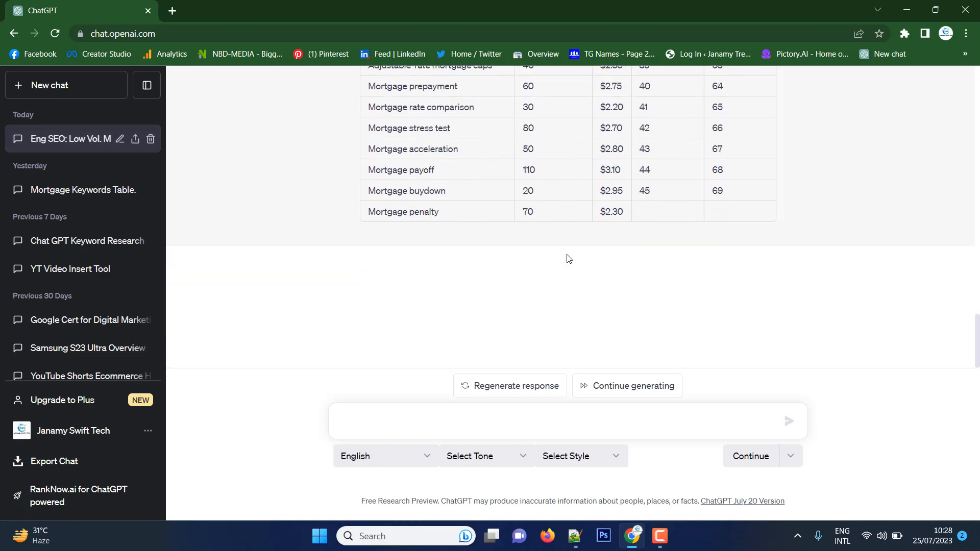
- Copy the SEO Difficulty heading from the table into a follow-up prompt and send "SEO Difficulty under 10: mortgage"
scroll(715, 219, "up", 20)
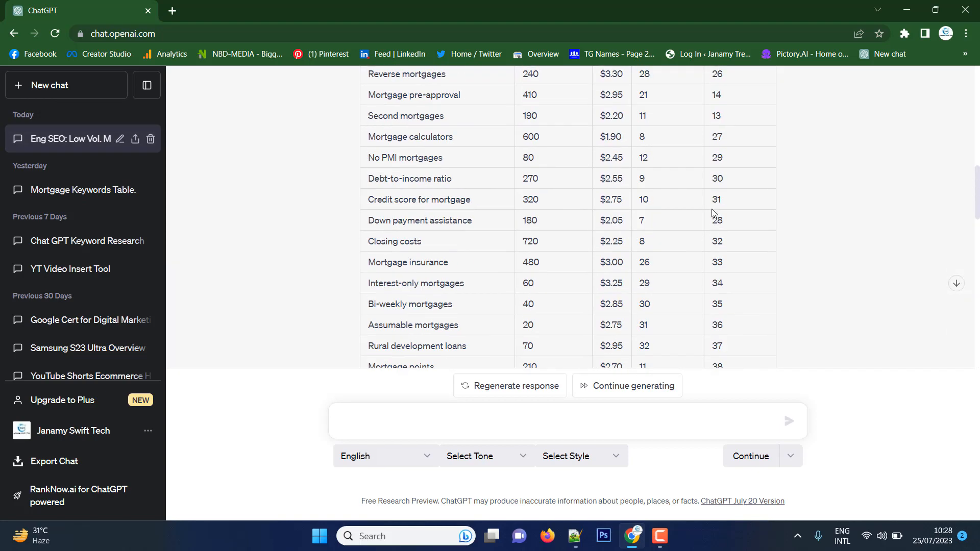
scroll(713, 211, "down", 2)
scroll(714, 211, "down", 2)
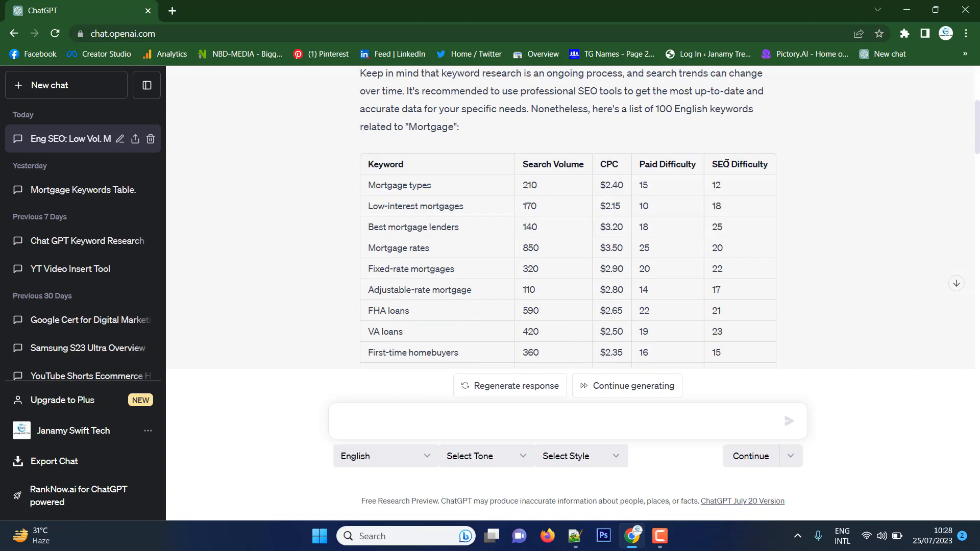
left_click_drag(713, 164, 770, 168)
key("ctrl+c")
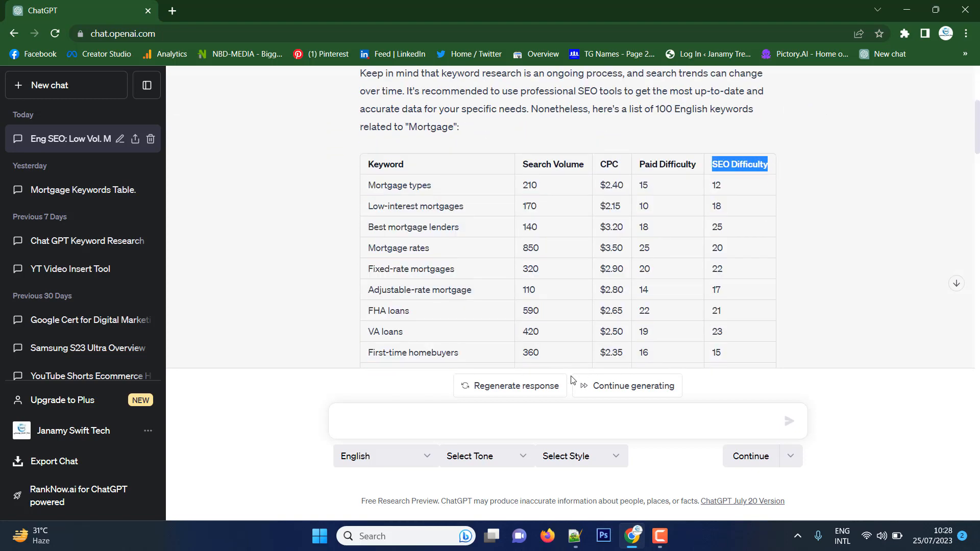
left_click(414, 436)
key("ctrl+v")
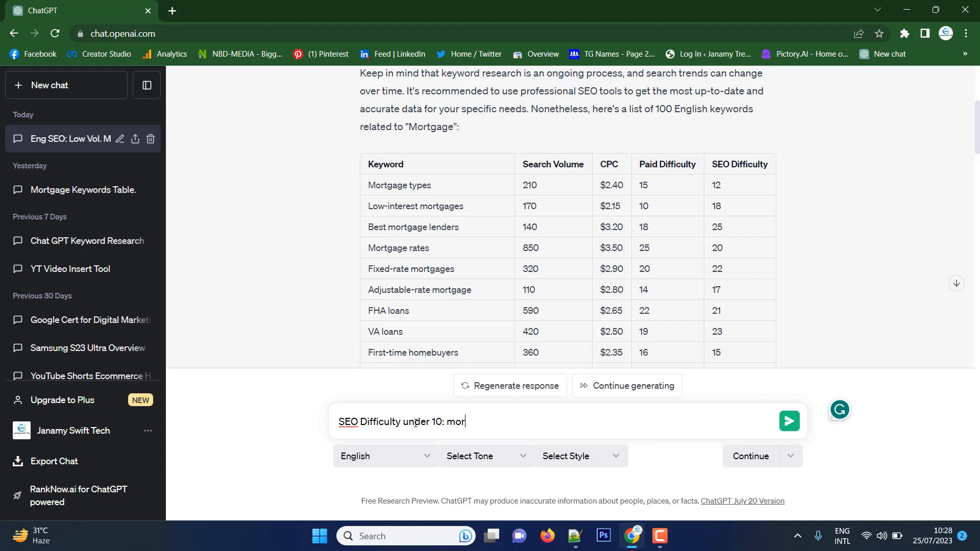
key("Return")
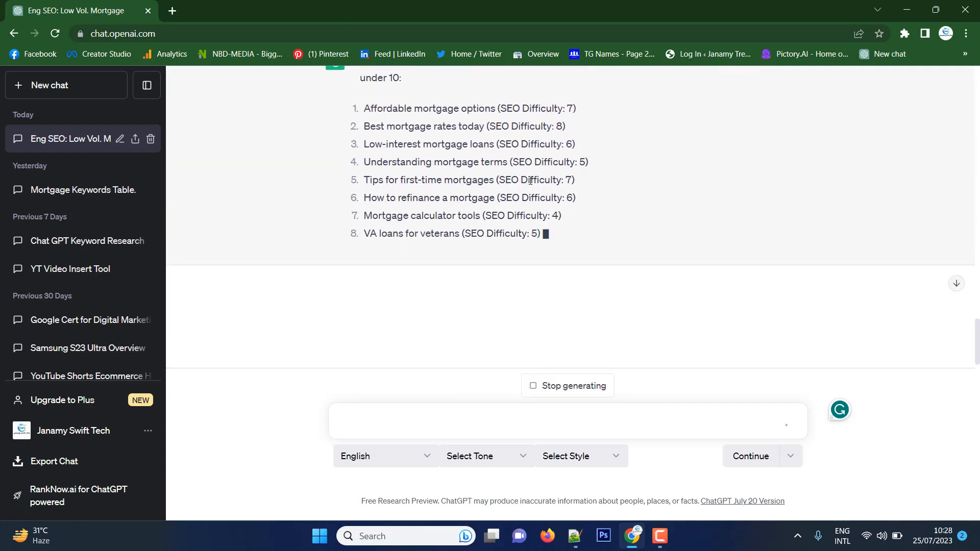
- Check the SEO Difficulty scores given for the keywords in the new mortgage list
left_click_drag(499, 134, 576, 134)
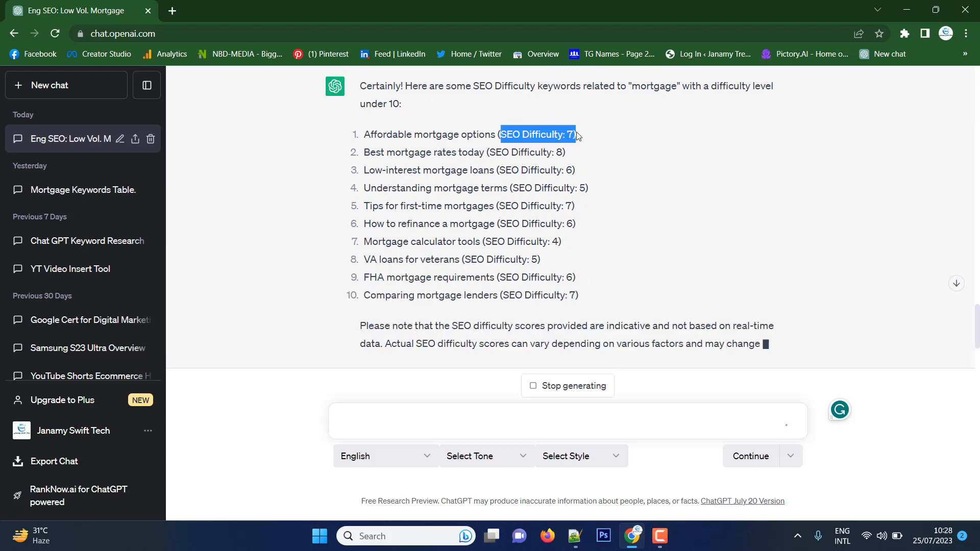
left_click_drag(492, 152, 586, 145)
left_click(648, 167)
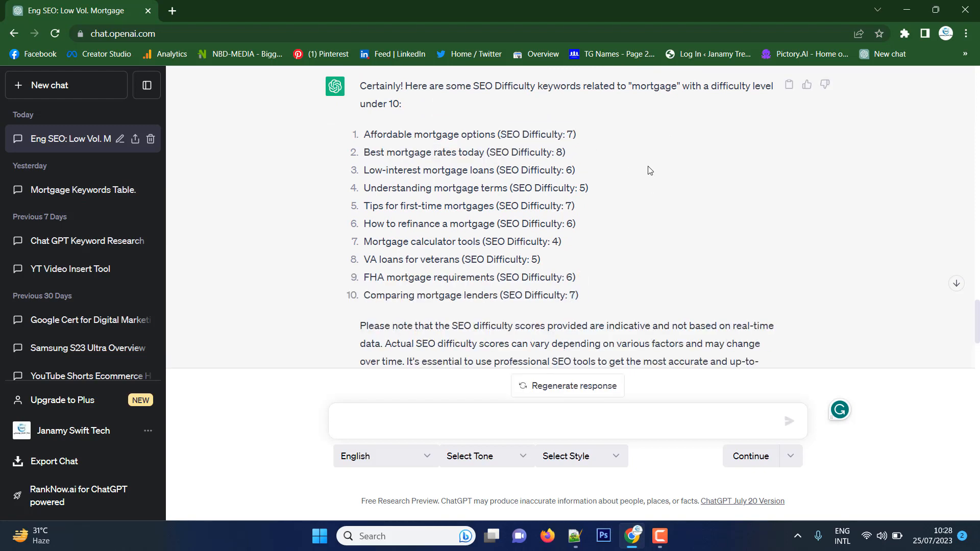
scroll(427, 179, "down", 3)
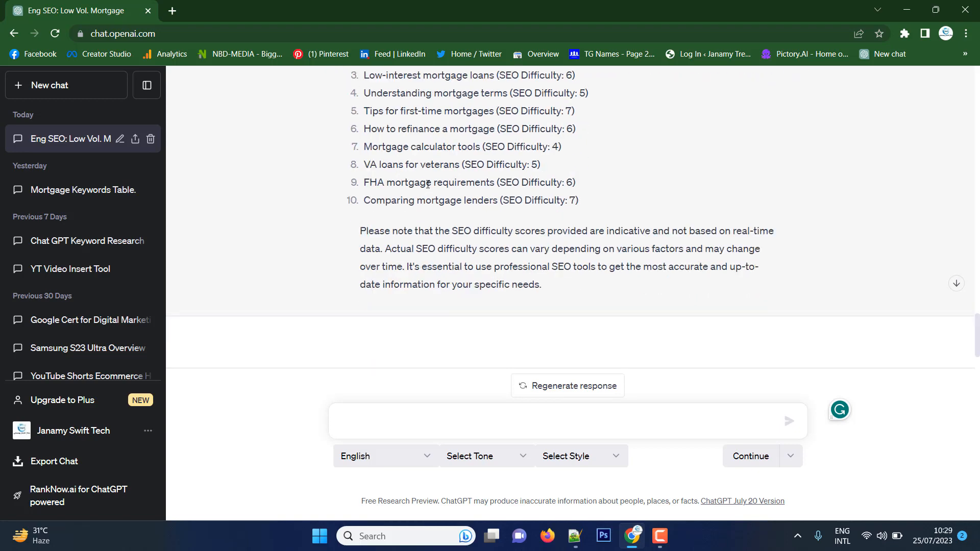
- Copy the earlier "SEO Difficulty under 10: mortgage" prompt into the message field and capitalize its last word as "Mortgage"
scroll(452, 244, "up", 3)
scroll(452, 243, "up", 3)
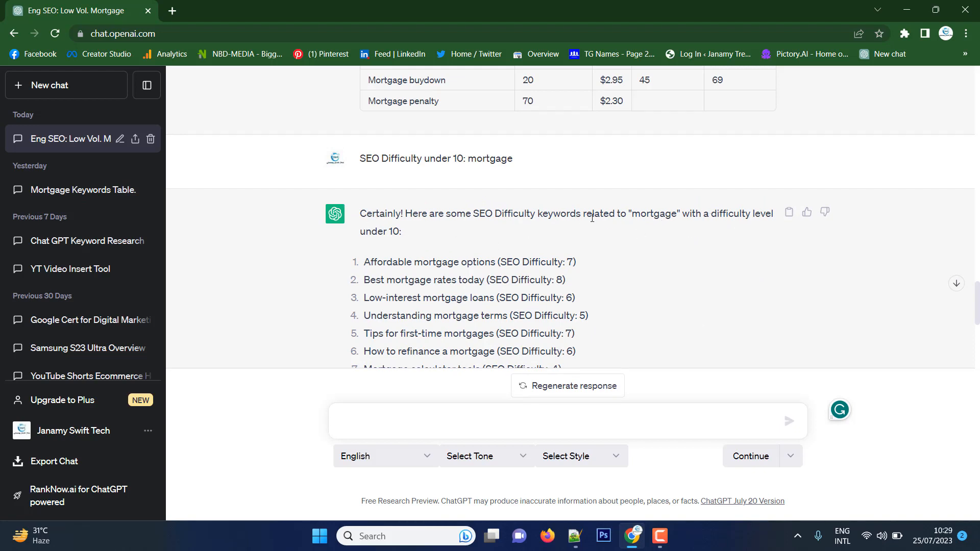
left_click_drag(469, 155, 531, 156)
key("ctrl+c")
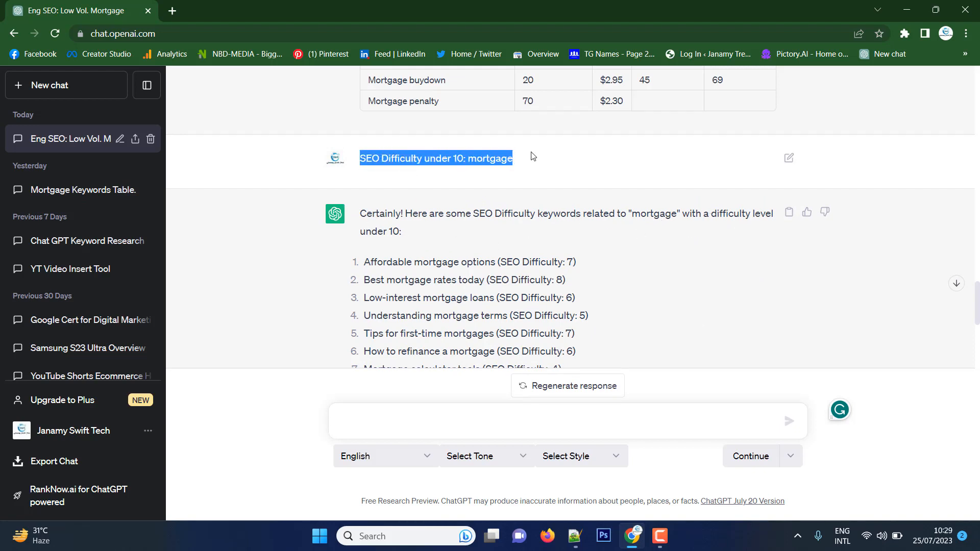
left_click(475, 418)
key("ctrl+v")
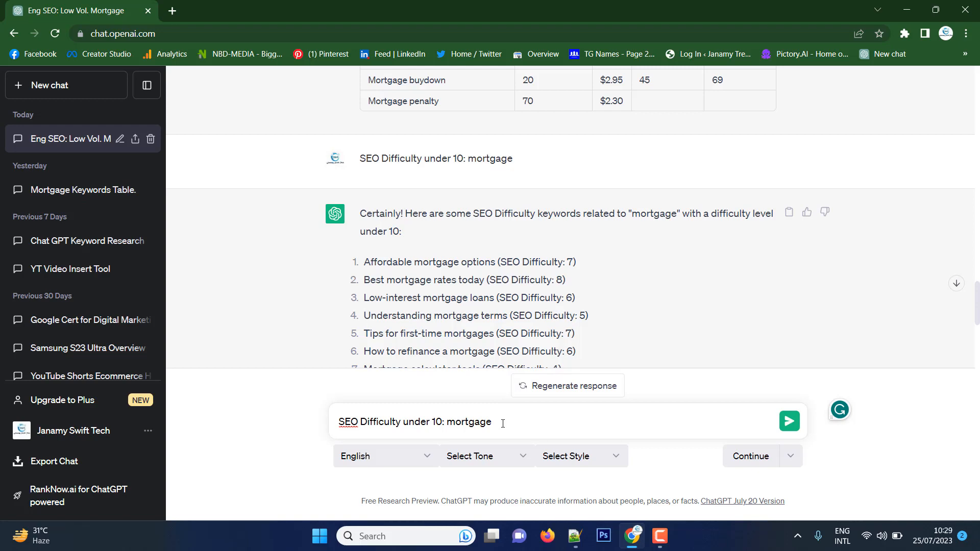
mouse_move(461, 430)
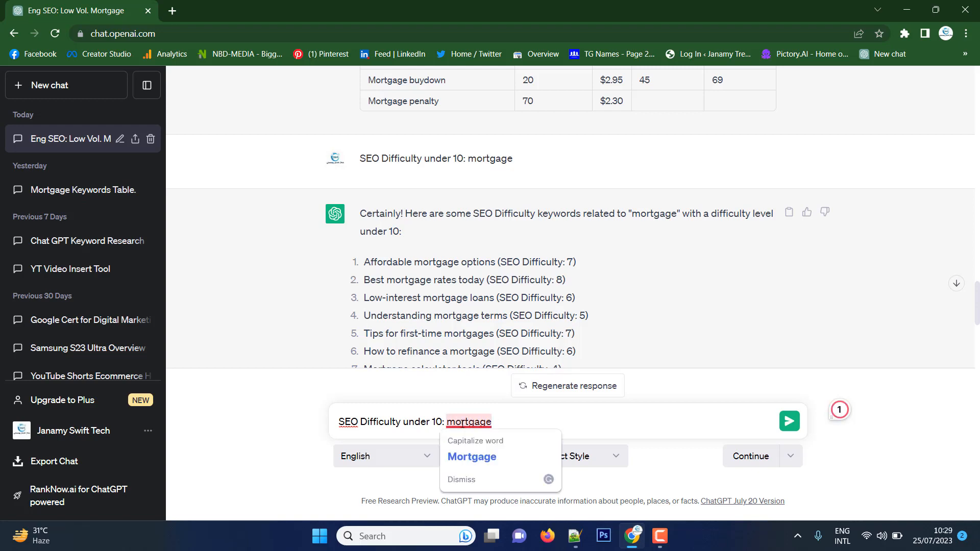
left_click(463, 454)
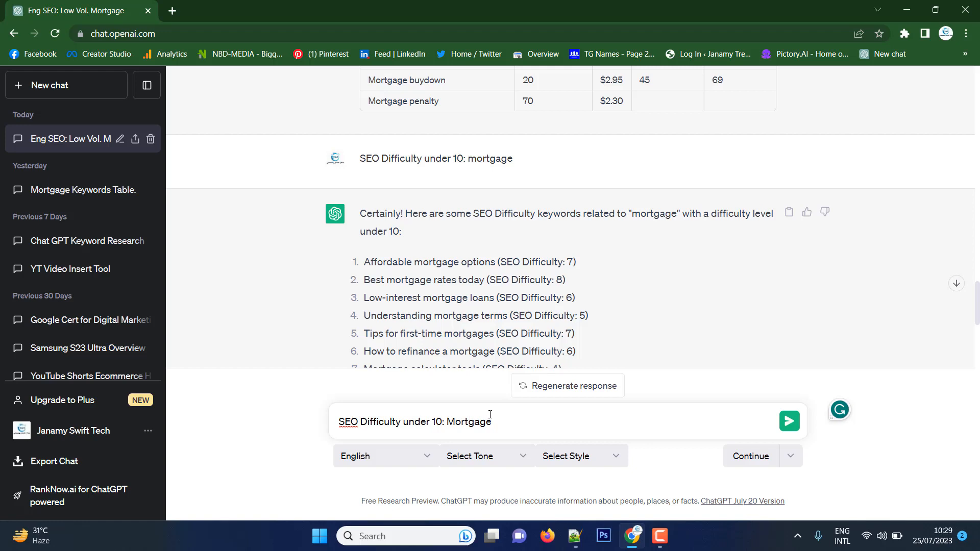
- Insert "generate 100 keywords" before the colon and send the prompt "SEO Difficulty under 10 generate 100 keywords: Mortgage"
type("generat")
type("e ")
type("100 k")
type("eywor")
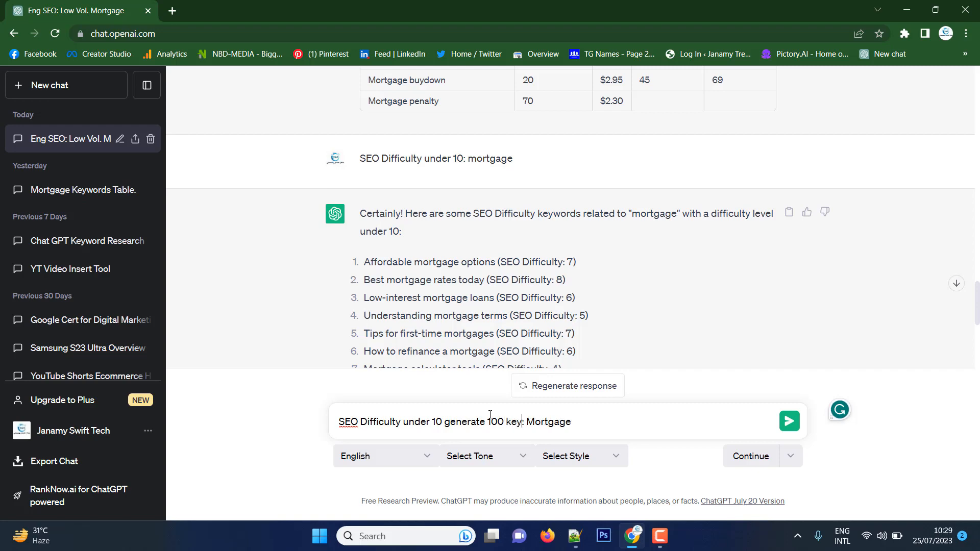
type("ds")
key("Return")
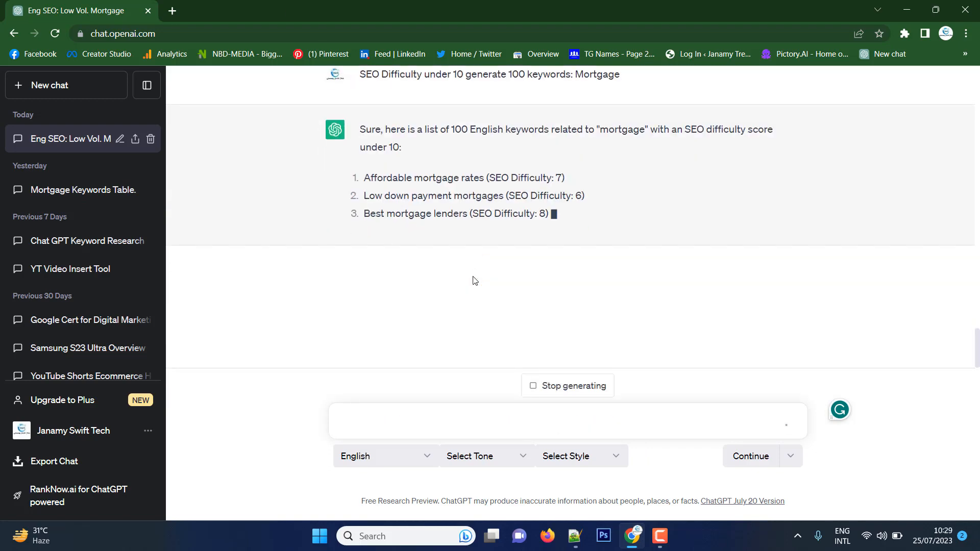
- Review the full list of low-difficulty mortgage keywords and compare it with the earlier keyword table
scroll(472, 280, "up", 1)
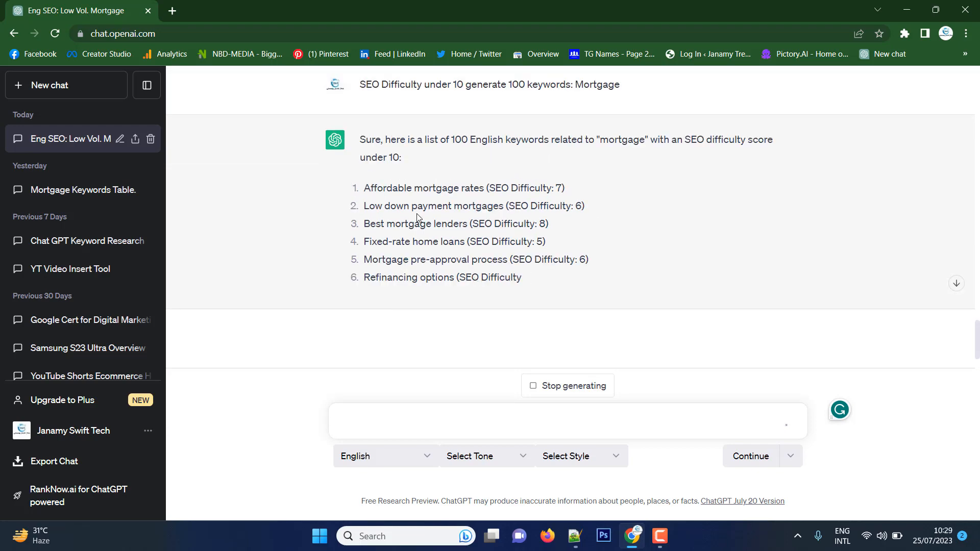
left_click_drag(364, 188, 571, 298)
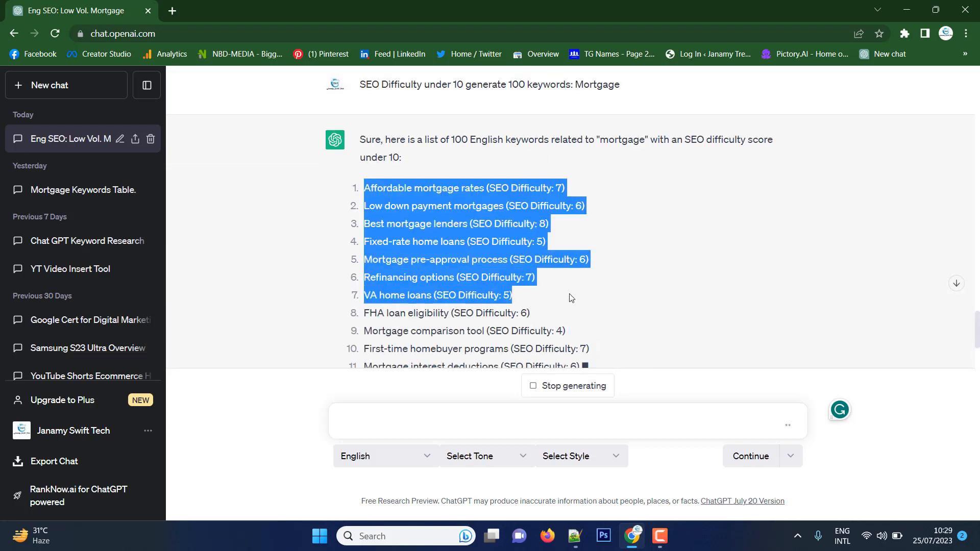
left_click(494, 271)
scroll(495, 271, "down", 4)
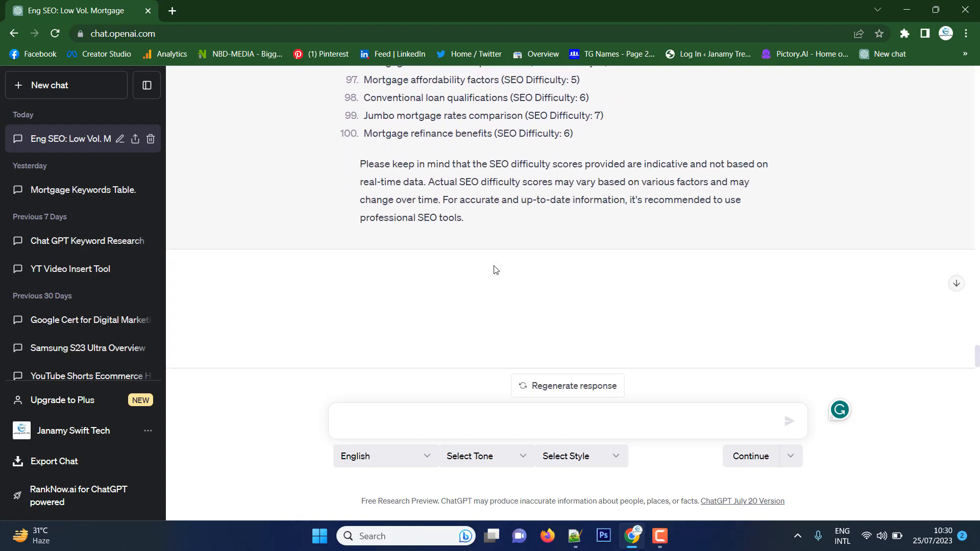
scroll(493, 268, "up", 5)
scroll(494, 266, "up", 10)
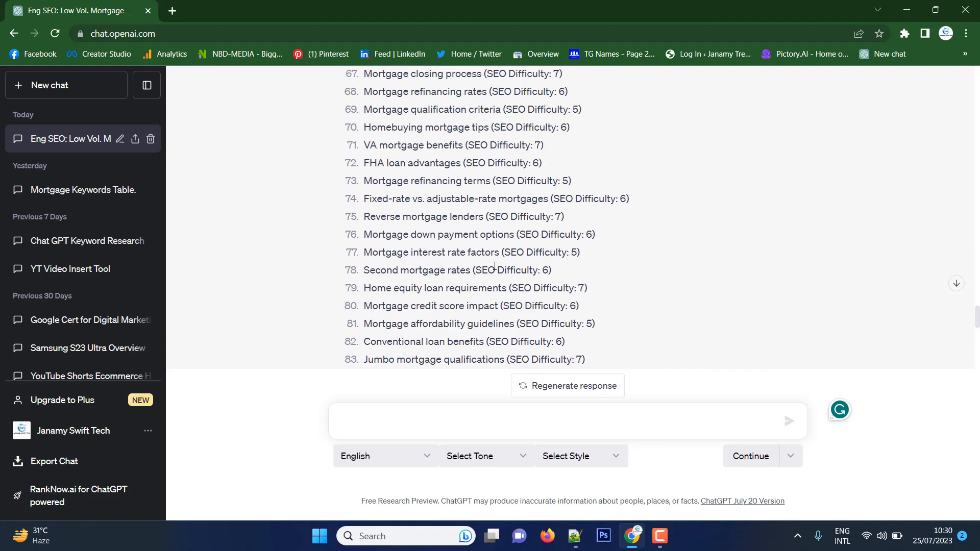
scroll(494, 265, "up", 15)
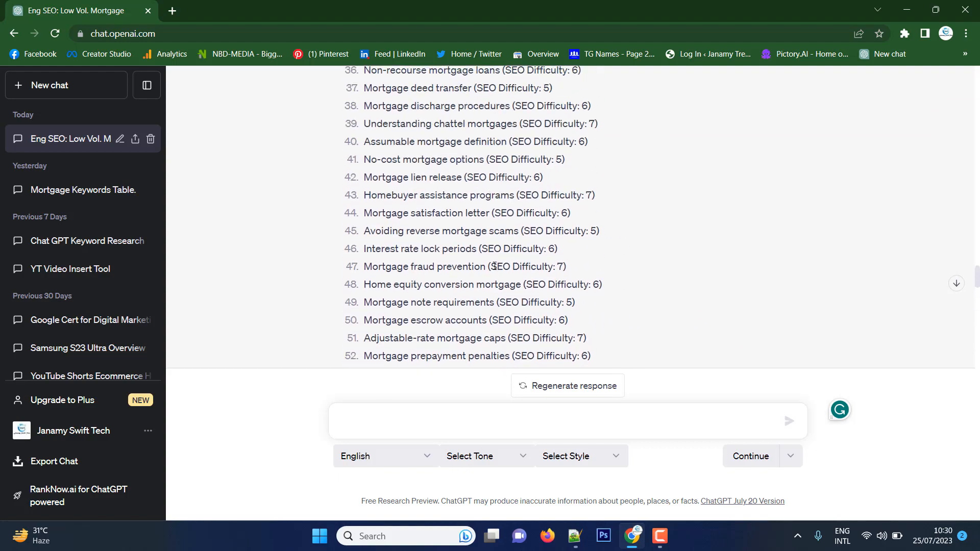
scroll(494, 265, "up", 15)
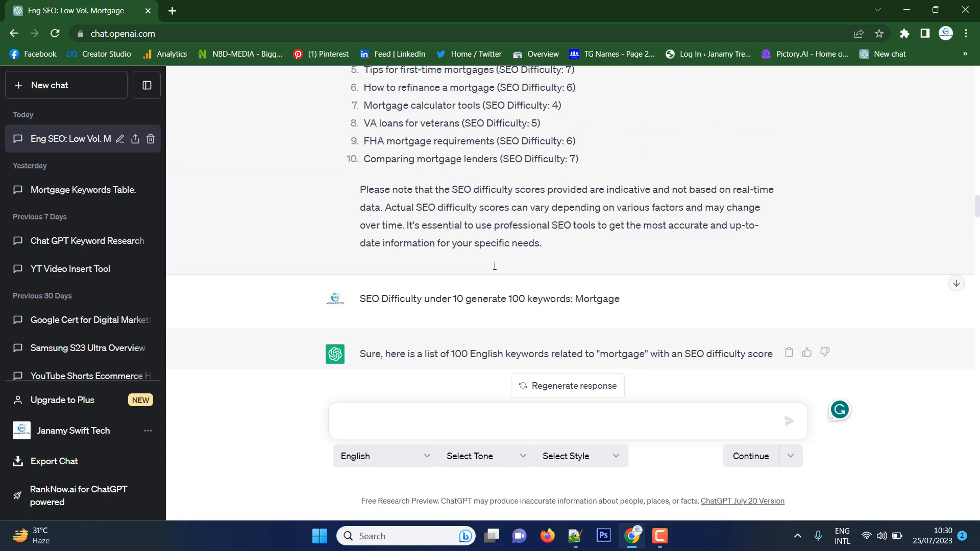
scroll(494, 266, "up", 15)
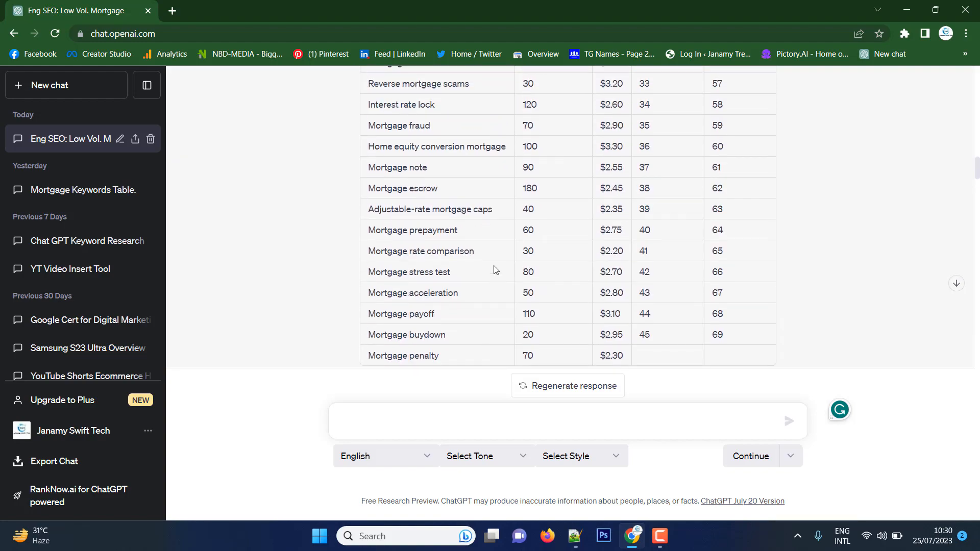
scroll(494, 269, "up", 10)
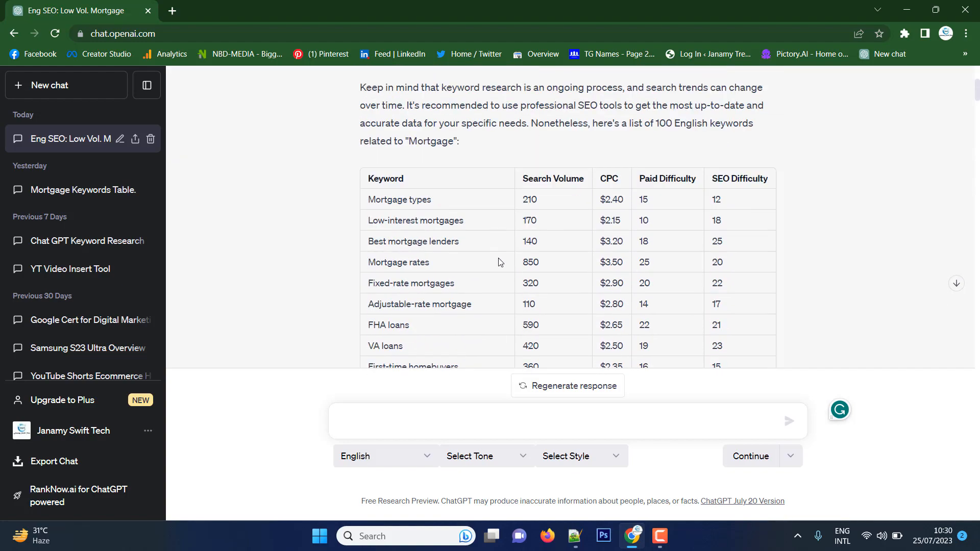
scroll(497, 266, "down", 20)
scroll(505, 260, "down", 20)
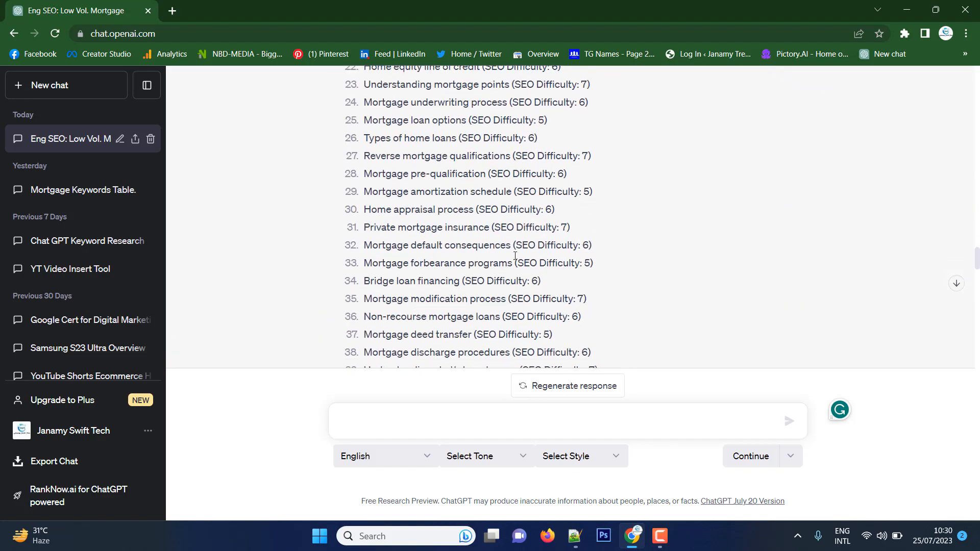
scroll(515, 255, "down", 3)
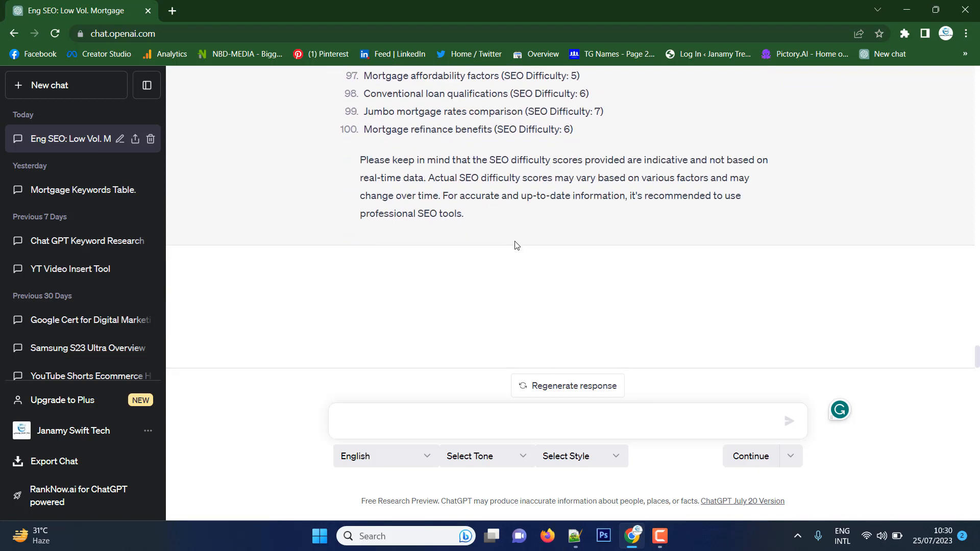